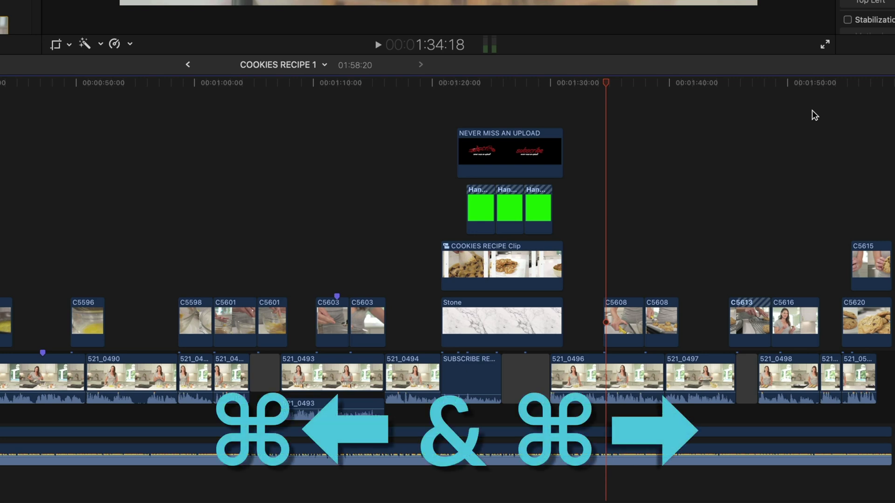
Move the selection and playhead clip by clip with Command-Arrow, ending at 01:58:20
key("super+Left")
key("super+Left")
key("super+Left")
key("super+Left")
key("super+Left")
key("super+Left")
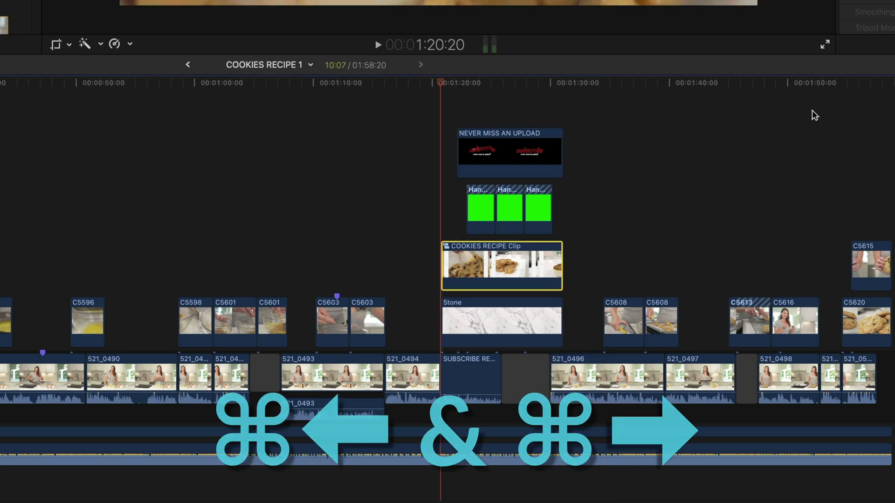
key("super+Left")
key("super+Left")
key("super+Left")
key("super+Left")
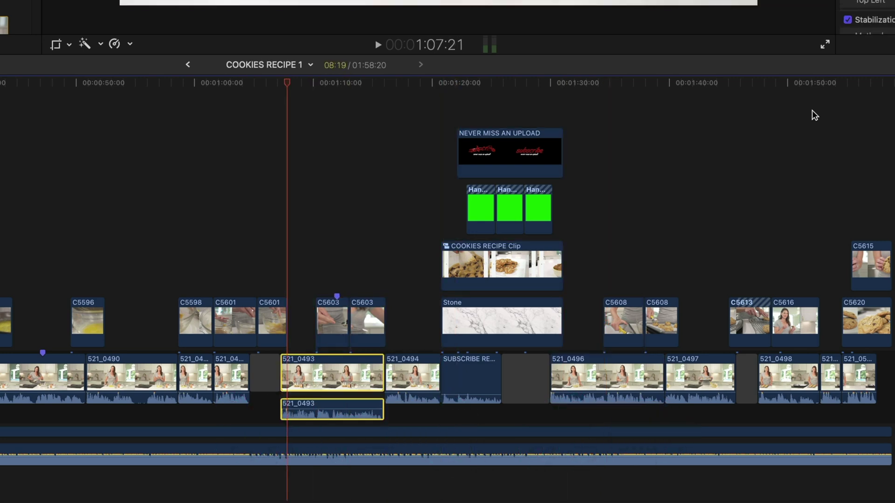
key("super+Left")
key("super+Left")
key("super+Left")
key("super+Left")
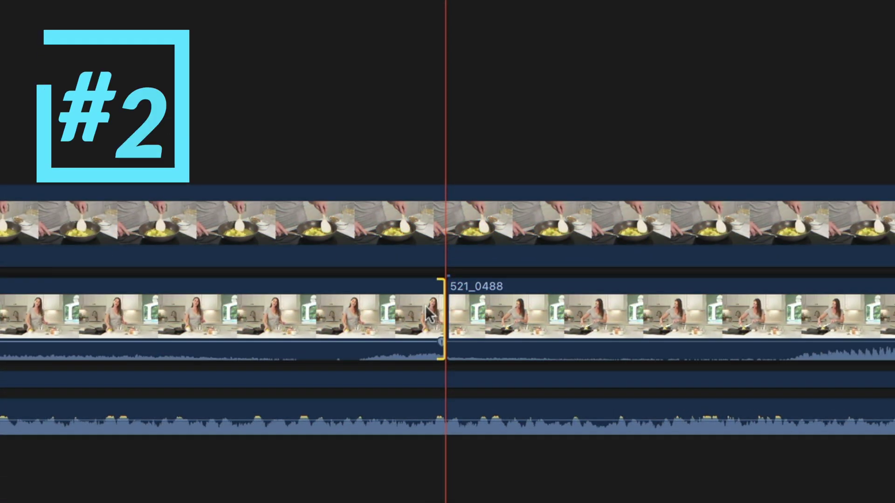
Trim the cut a second later and back, then expand audio on the clip before 521_0488
left_click_drag(443, 303, 461, 299)
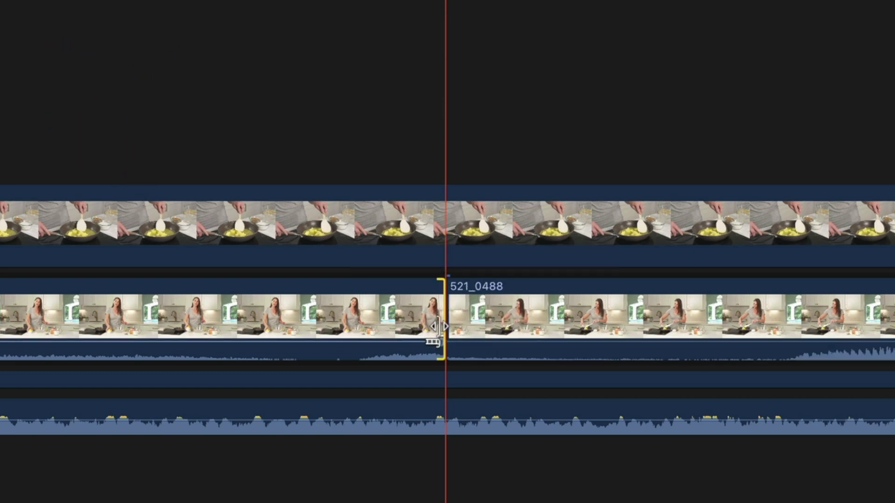
left_click_drag(431, 328, 371, 318)
left_click(288, 311)
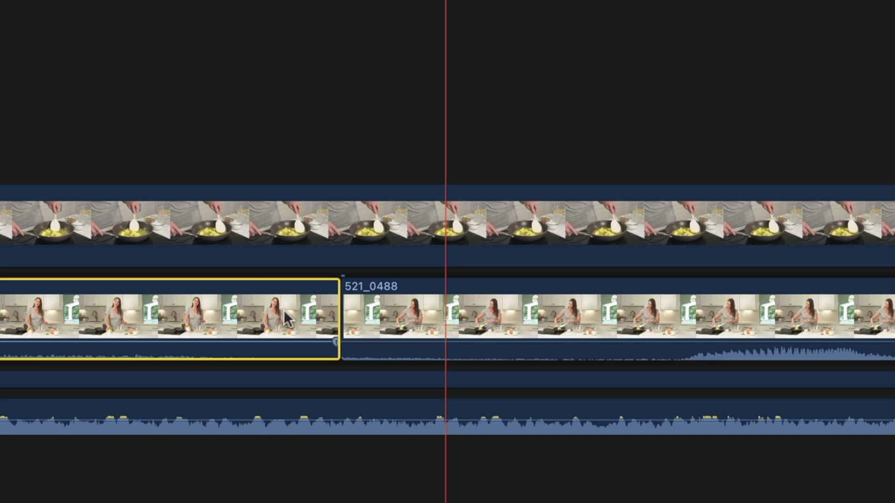
right_click(284, 309)
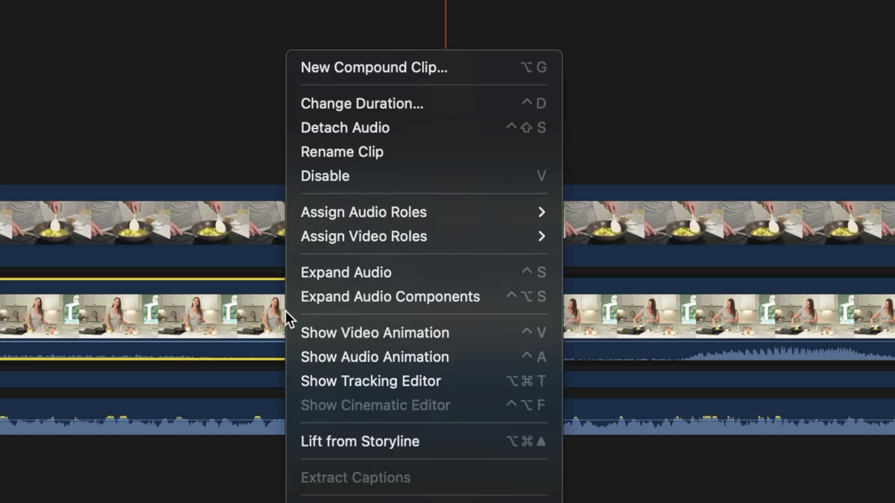
left_click(307, 275)
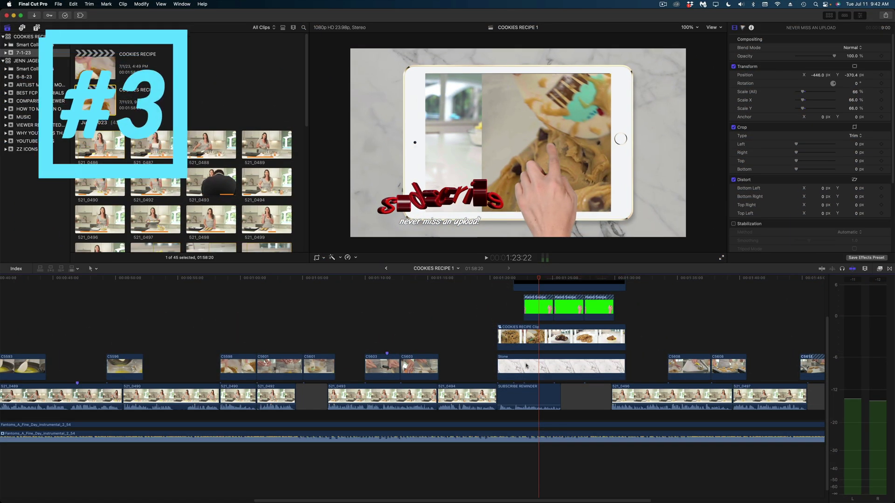
Overwrite the Stone background clip into the primary storyline, then lift it back out, leaving a gap
left_click(526, 366)
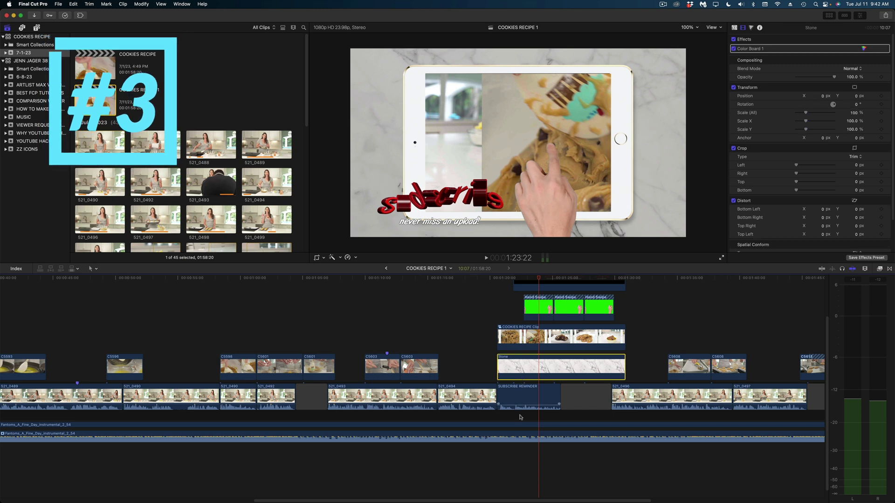
mouse_move(526, 367)
left_mouse_down()
mouse_move(519, 380)
mouse_move(520, 364)
left_mouse_up()
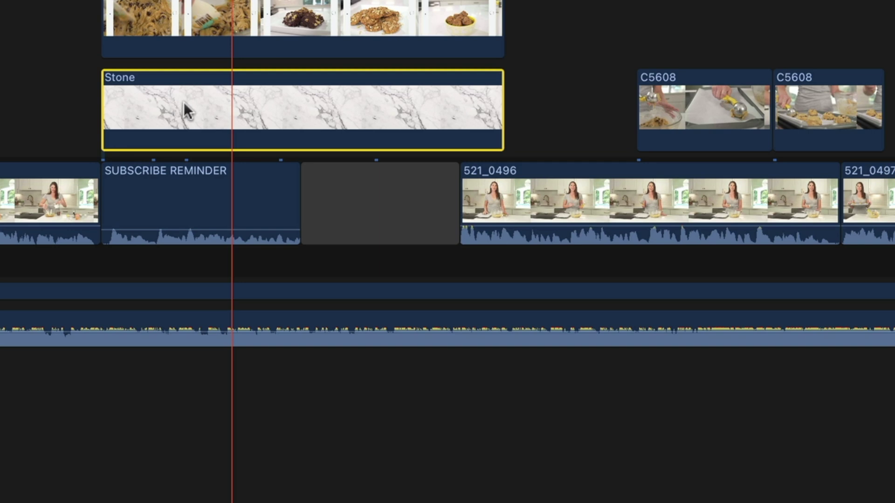
right_click(184, 103)
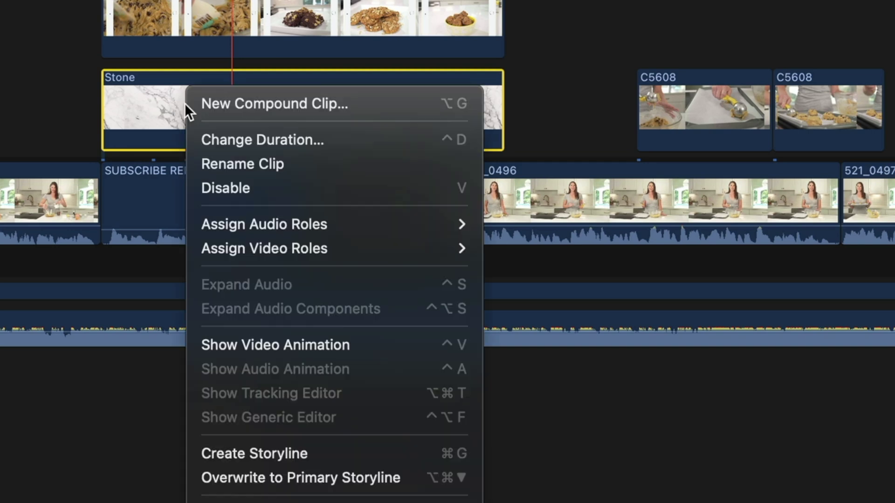
left_click(238, 477)
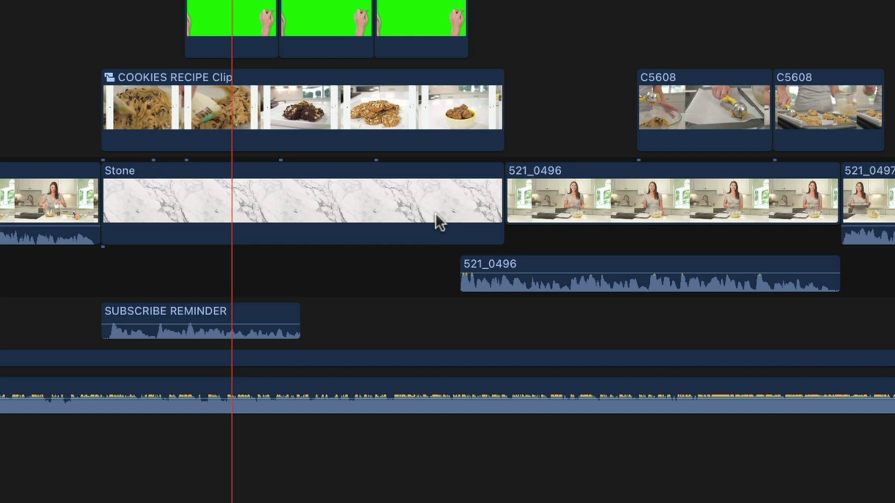
right_click(353, 237)
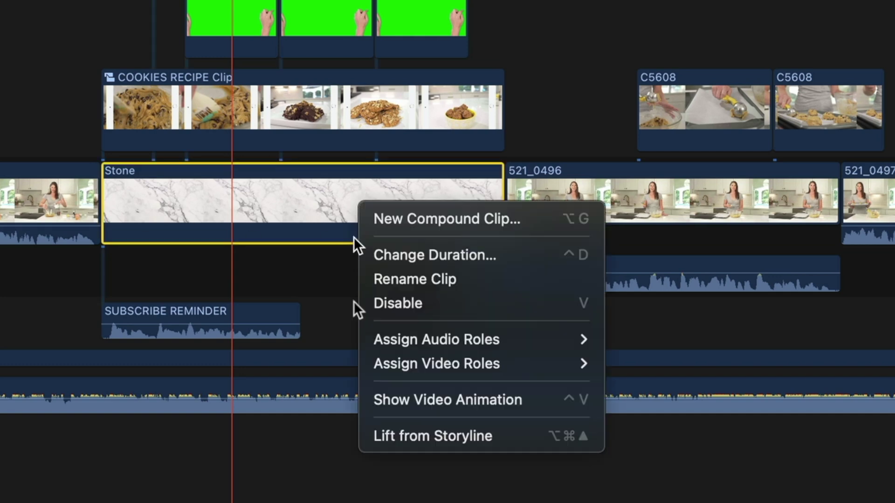
left_click(392, 436)
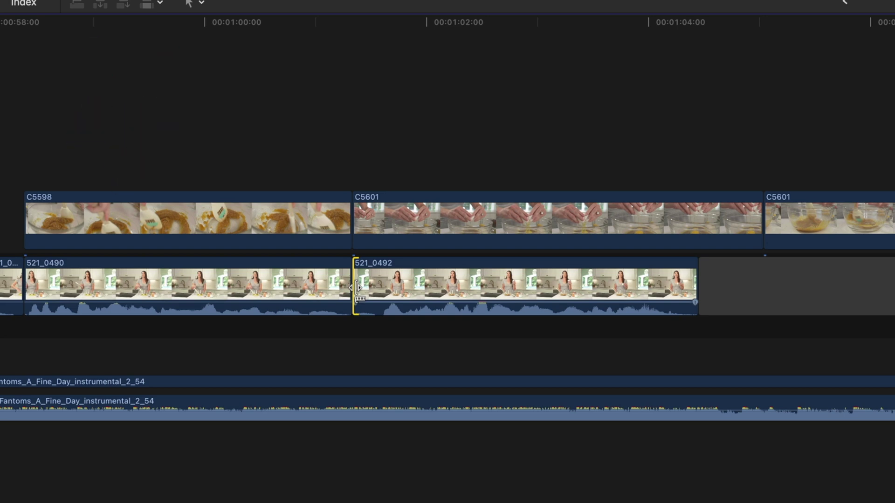
In the Precision Editor, move the 521_0490/521_0492 cut to the skimmed frame and adjust it
double_click(357, 288)
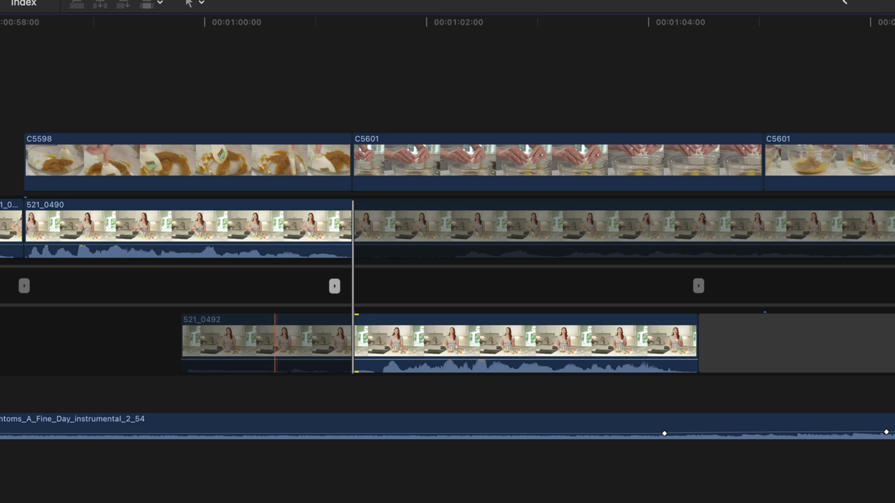
key("shift+x")
left_click_drag(523, 366, 524, 359)
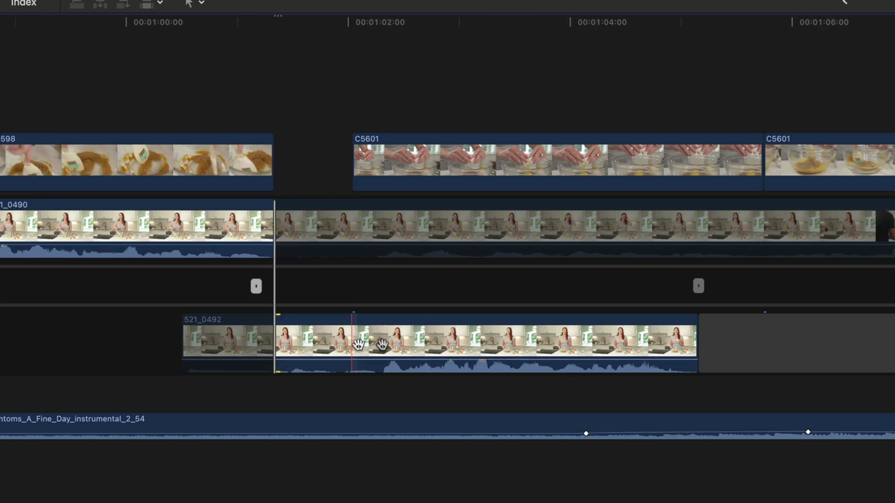
key("super+z")
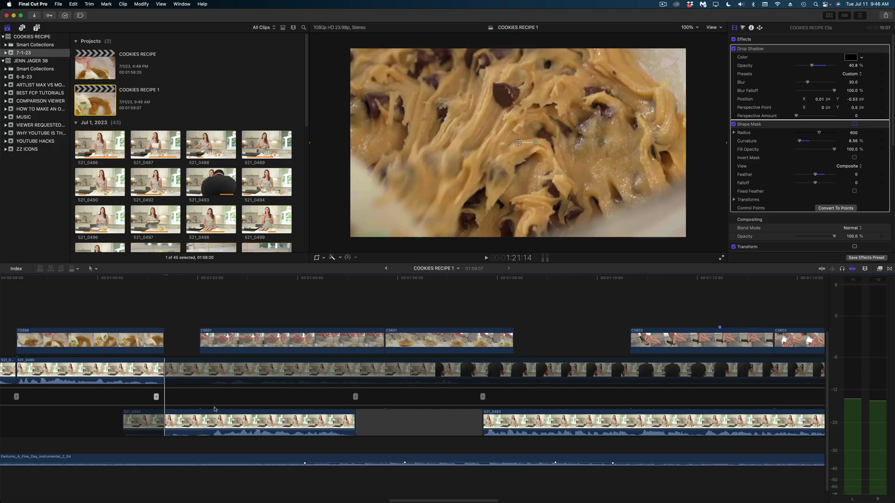
Review earlier cuts back to 521_0486/521_0487, adjusting the 521_0487/521_0488 cut, then exit the Precision Editor
key("shift+z")
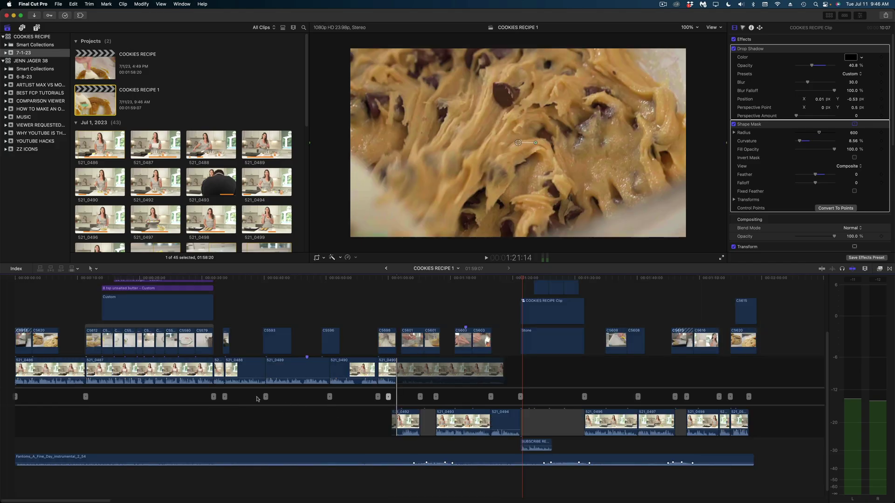
left_click(266, 397)
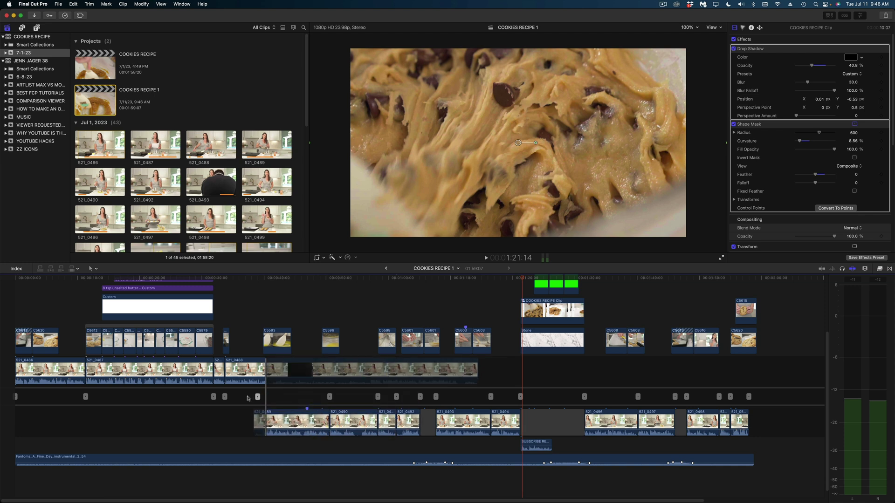
left_click(224, 397)
left_click(215, 398)
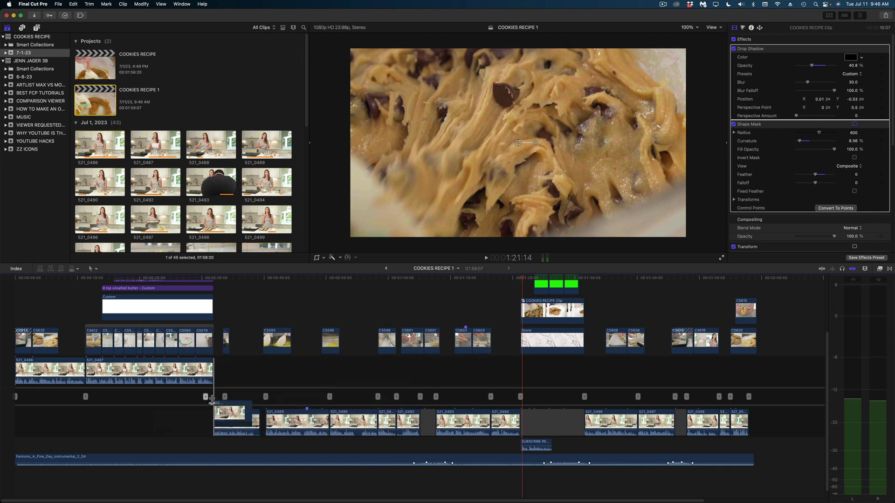
left_click(85, 397)
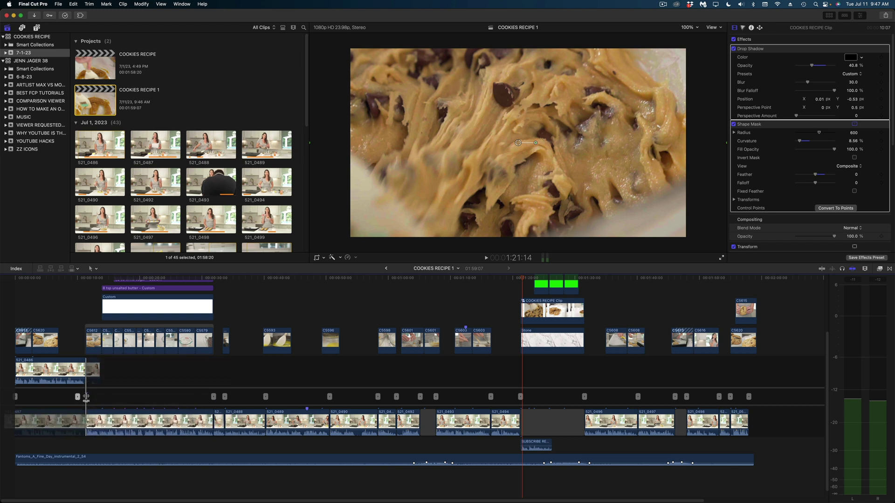
key("Escape")
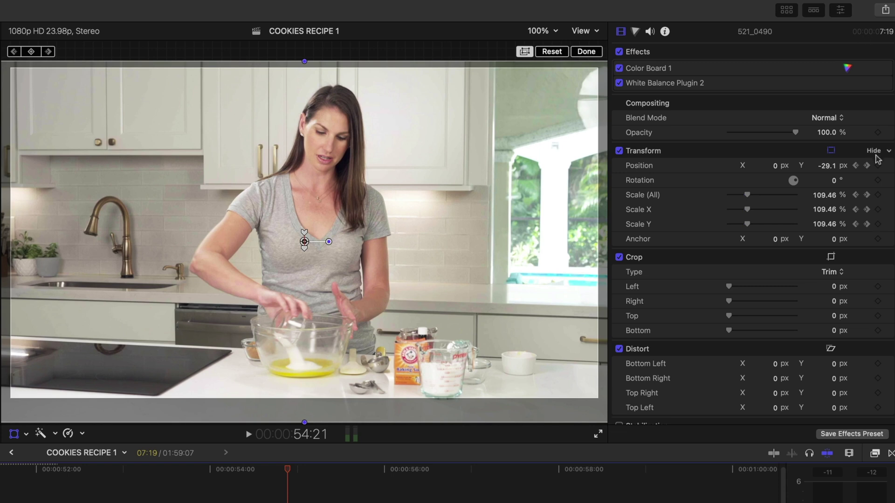
Jump between clip 521_0490's last and earlier Transform keyframes, then show its Video Animation lanes
left_click(867, 166)
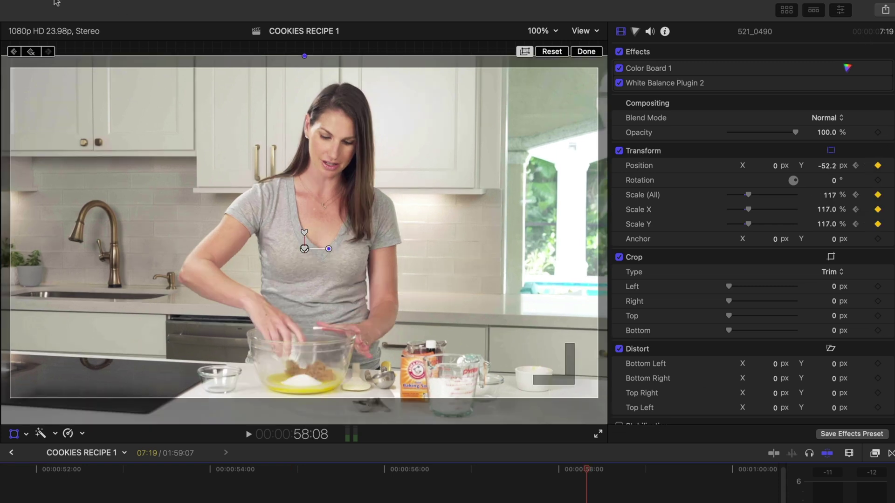
left_click(15, 51)
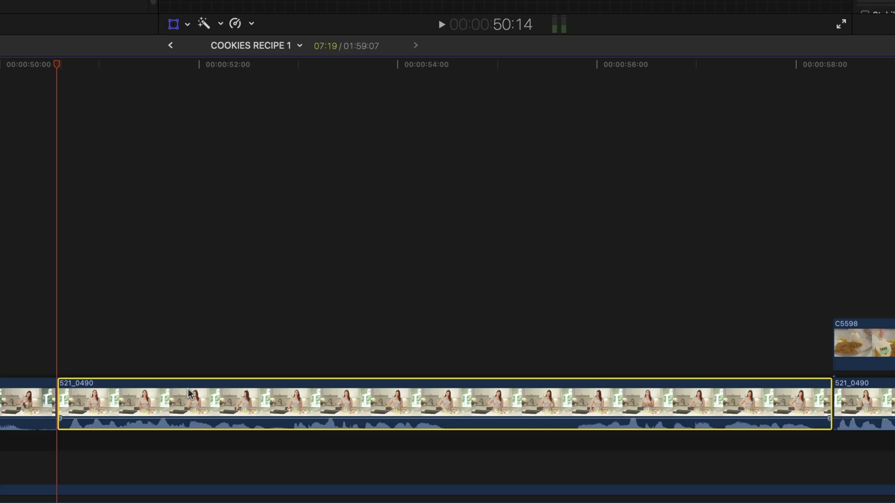
key("ctrl+v")
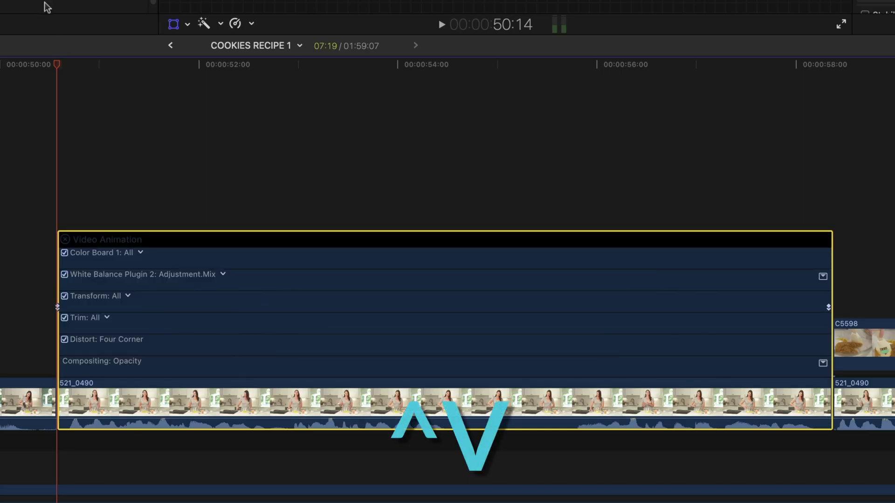
Uncheck Transform: All on clip 521_0490, scrub through the clip, and return the playhead to 52:10
left_click_drag(96, 65, 816, 196)
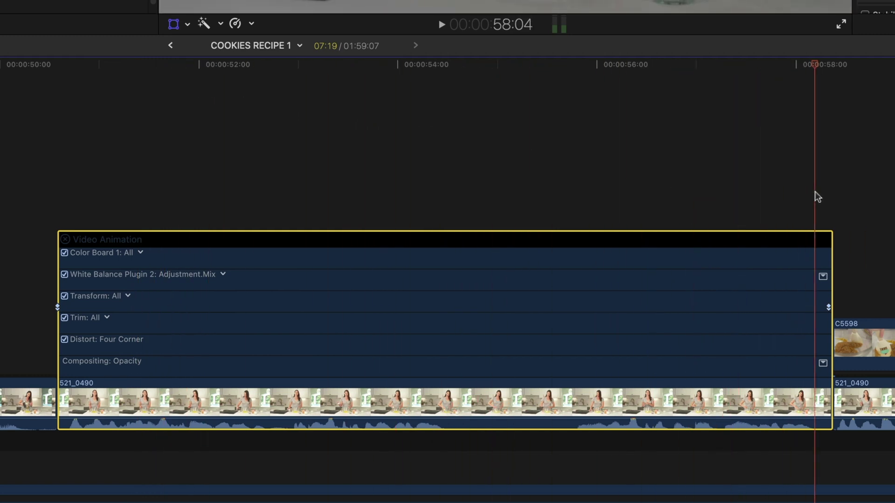
left_click(64, 296)
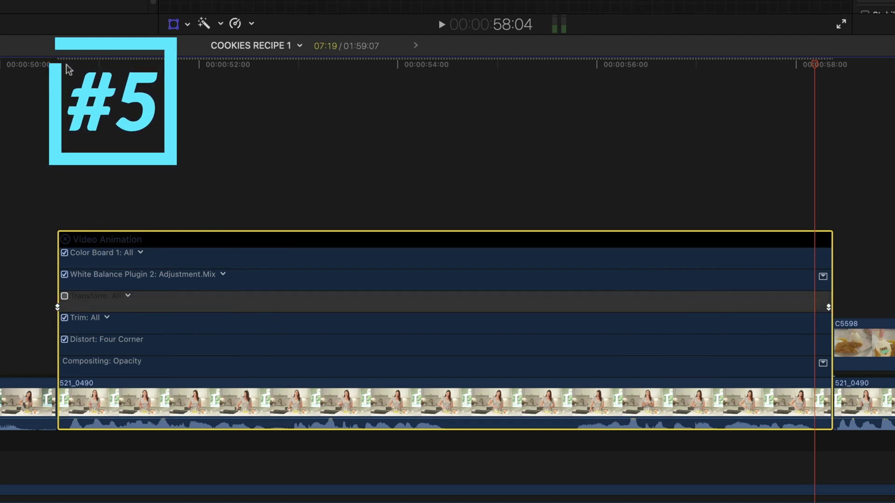
left_click_drag(69, 69, 689, 139)
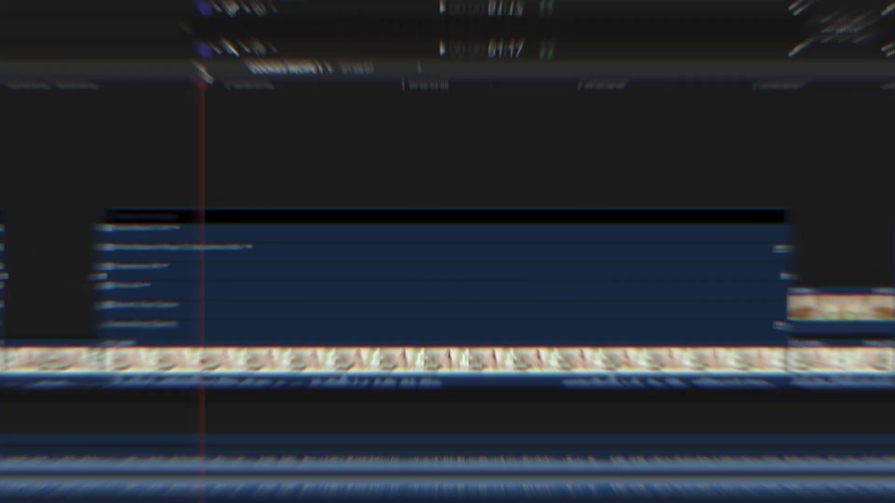
mouse_move(410, 278)
left_mouse_down()
mouse_move(437, 278)
mouse_move(415, 278)
left_mouse_up()
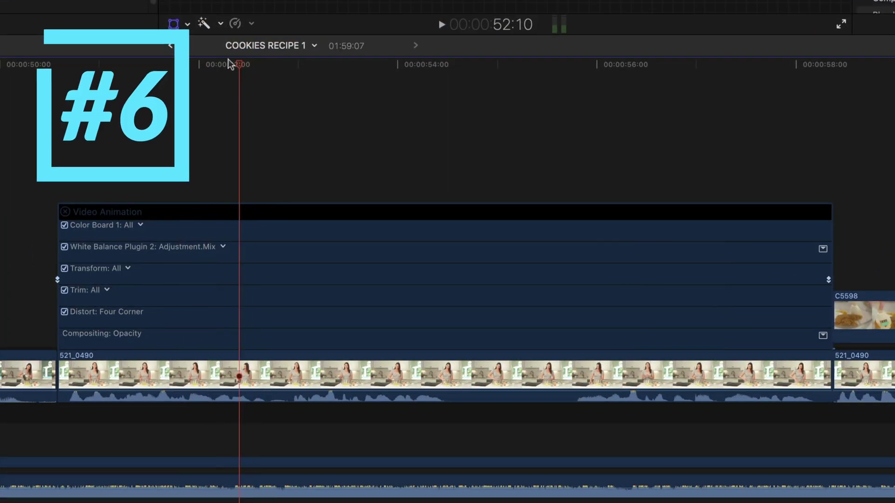
Expand White Balance Plugin 2's Adjustment.Mix lane and drag its fade-in into a long ramp from 50:20
left_click_drag(228, 63, 378, 87)
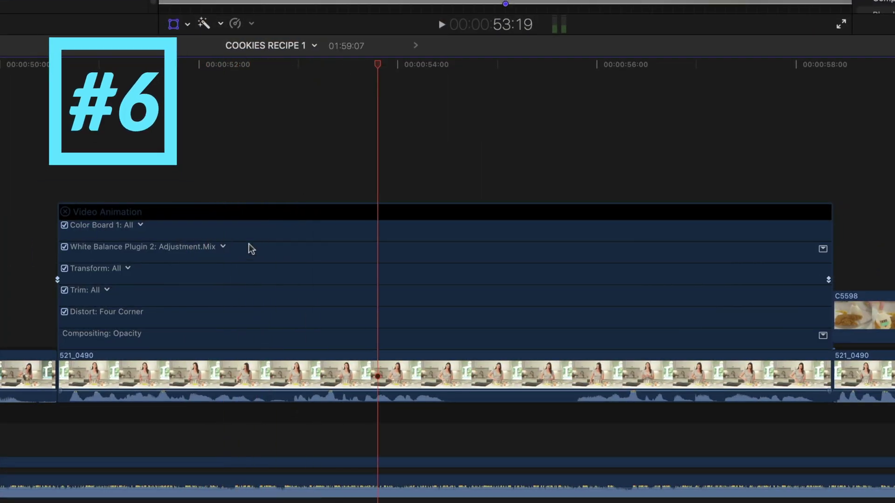
left_click(236, 257)
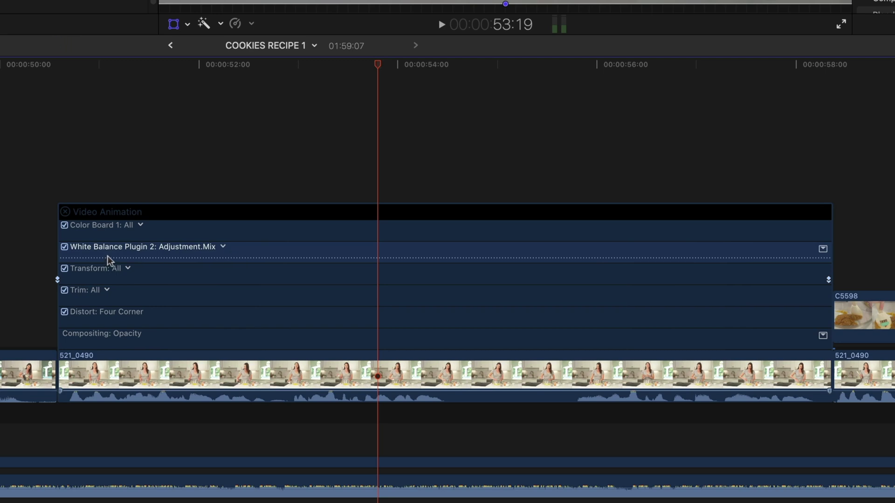
left_click(823, 249)
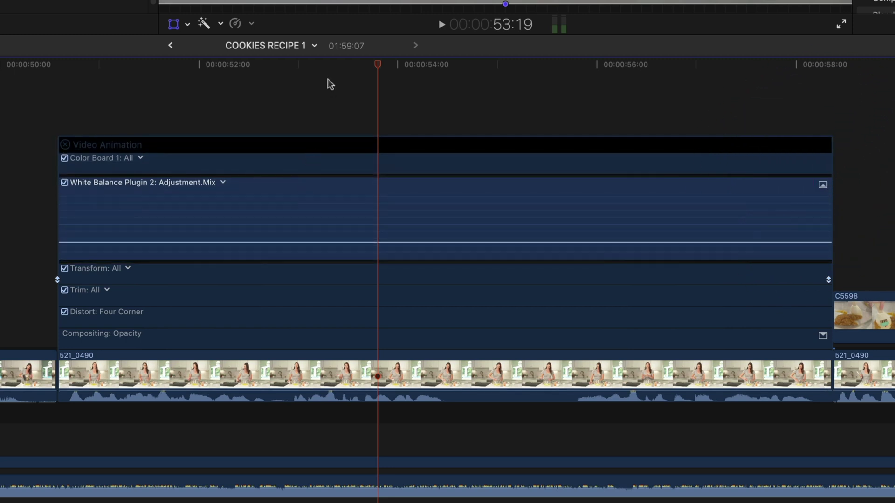
left_click_drag(330, 72, 79, 97)
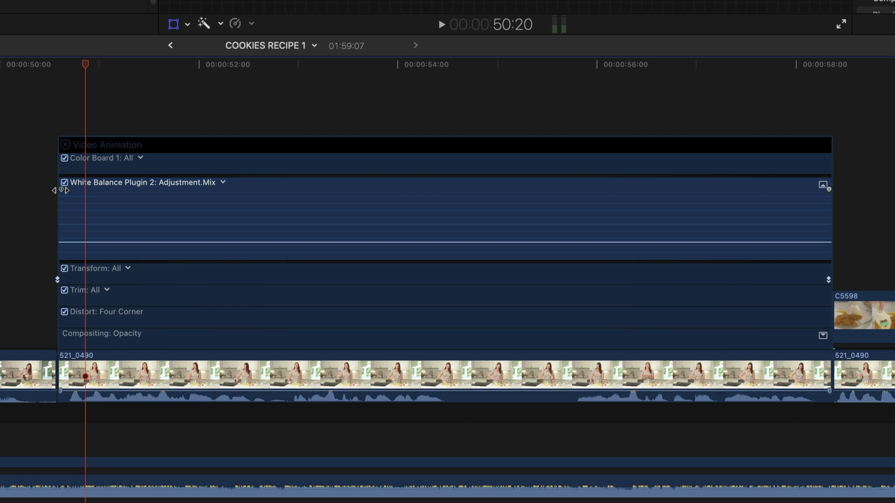
left_click_drag(80, 190, 418, 188)
left_click_drag(69, 69, 586, 106)
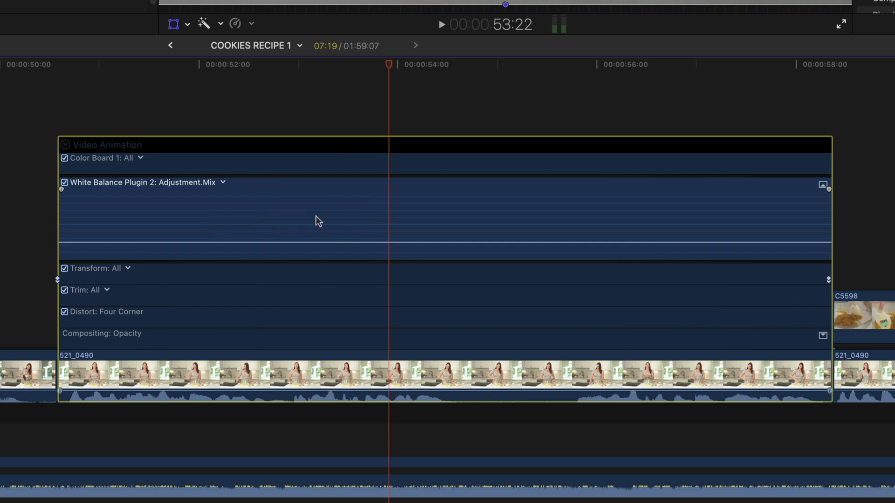
Raise White Balance Adjustment.Mix inside an Option-dragged mid-clip range, then deselect and play it back
left_click_drag(282, 228, 545, 259)
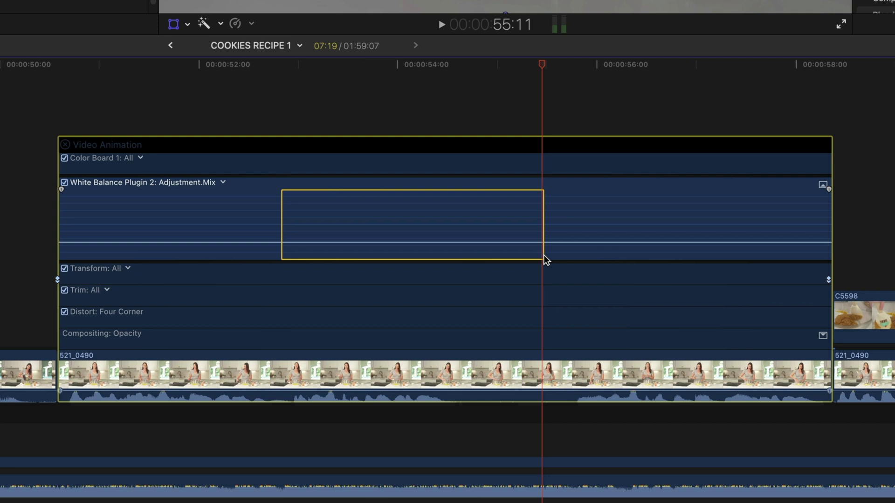
mouse_move(426, 219)
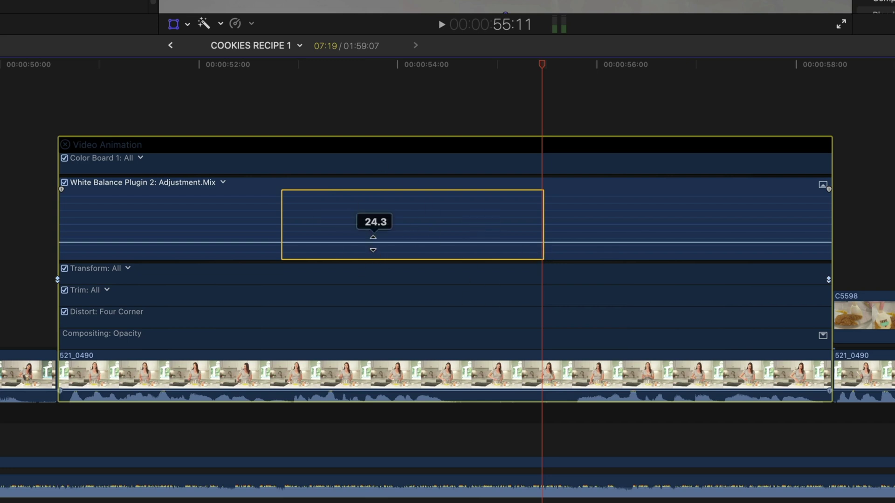
left_click_drag(373, 243, 375, 210)
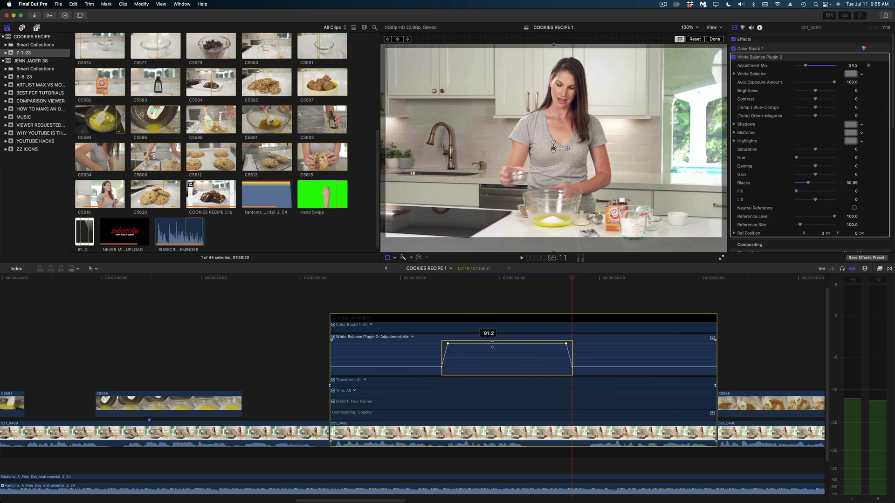
left_click(456, 299)
key("space")
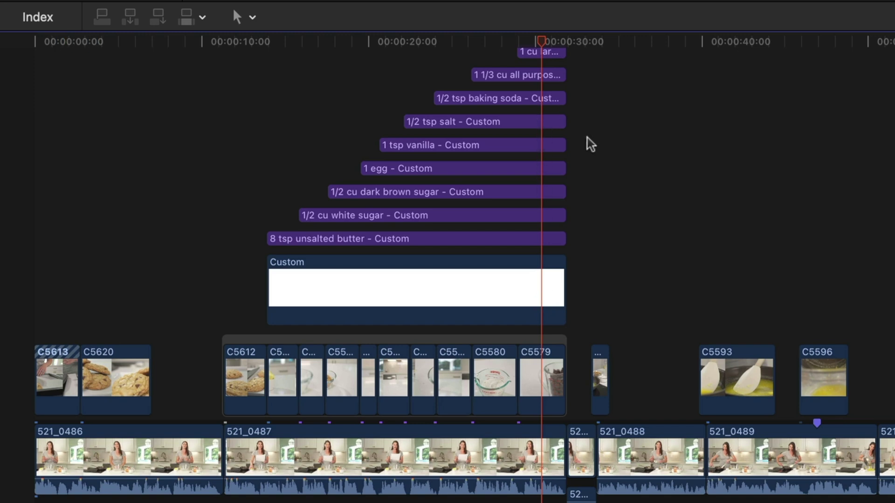
Marquee-select the stacked ingredient titles and clips, try Cmd+B and undo, then Blade All with Shift+Cmd+B
scroll(592, 116, "up", 2)
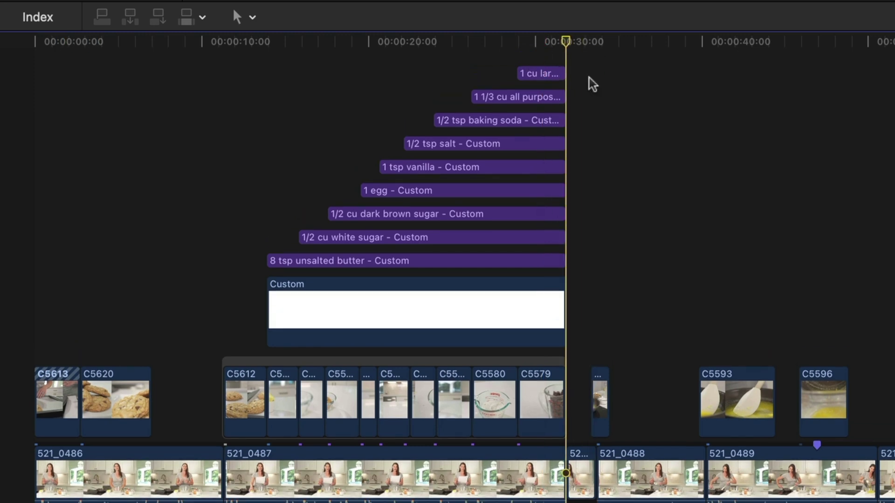
left_click_drag(589, 77, 476, 443)
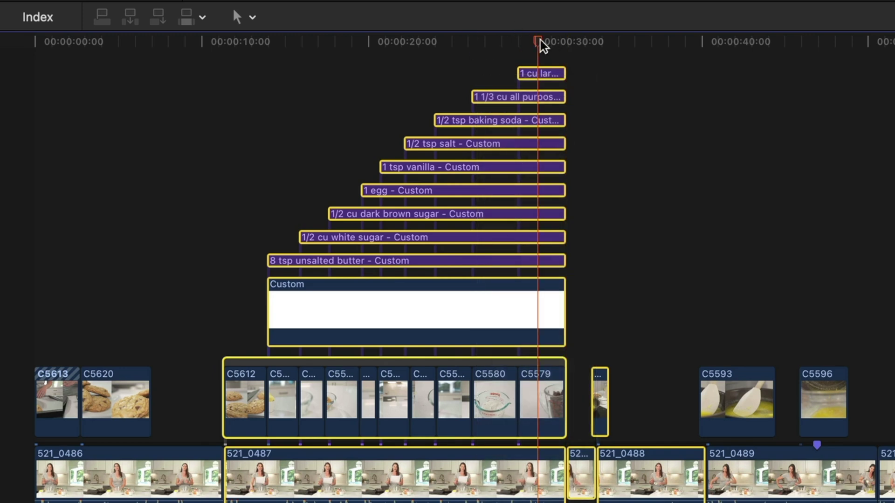
key("super+b")
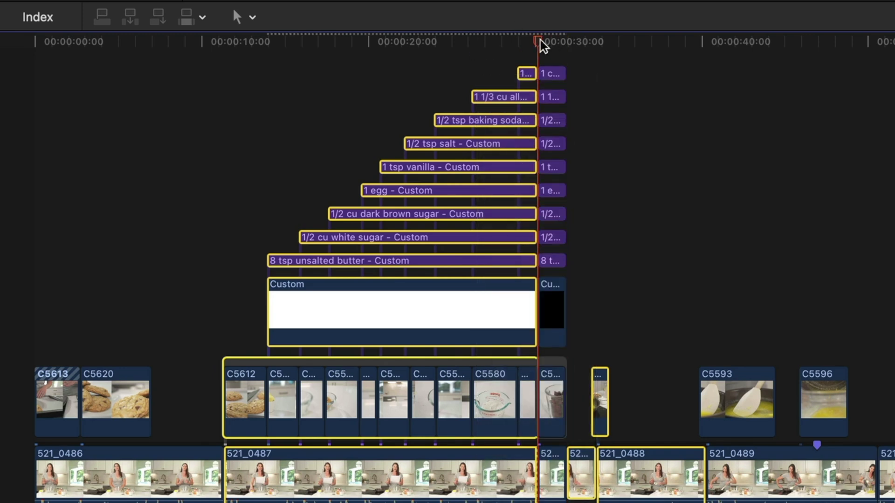
key("super+z")
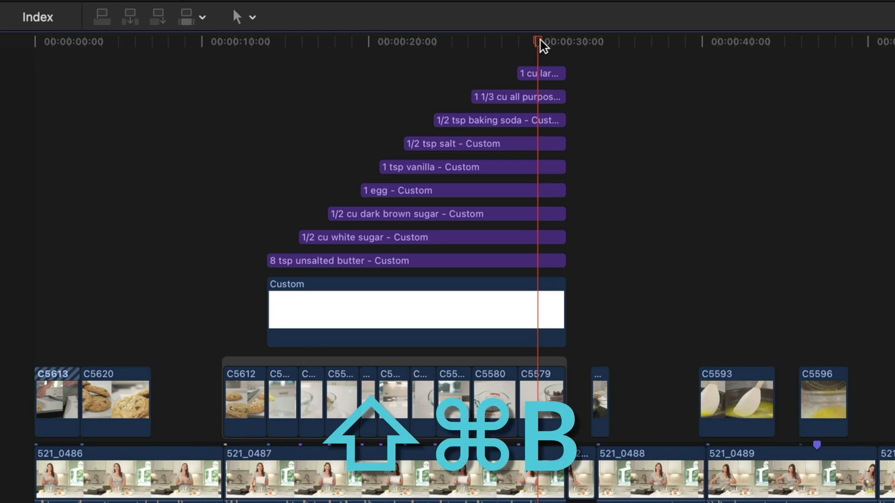
key("super+shift+b")
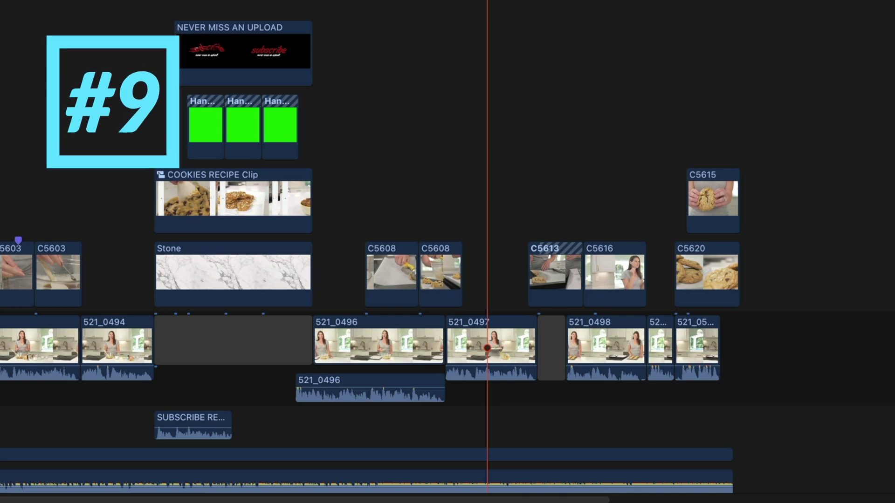
Rename clip 521_0497 to 'Ready to bake' and reveal its source in the 7-1-23 event
left_click(483, 350)
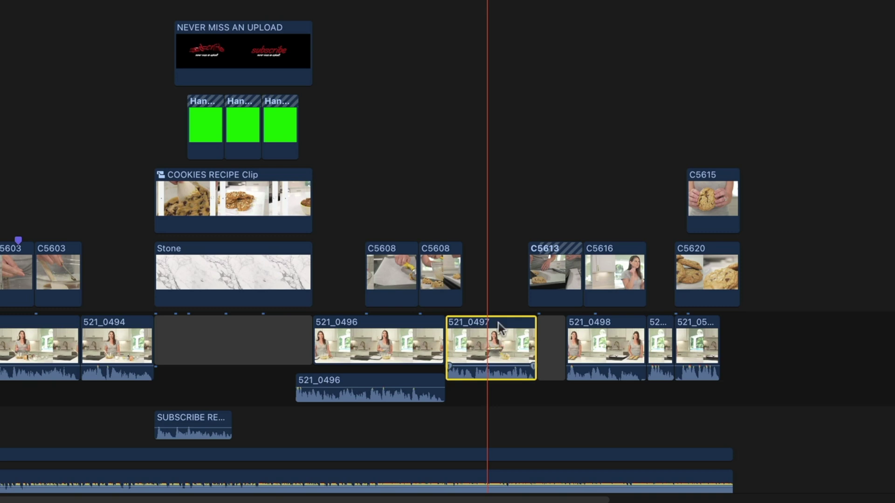
right_click(479, 330)
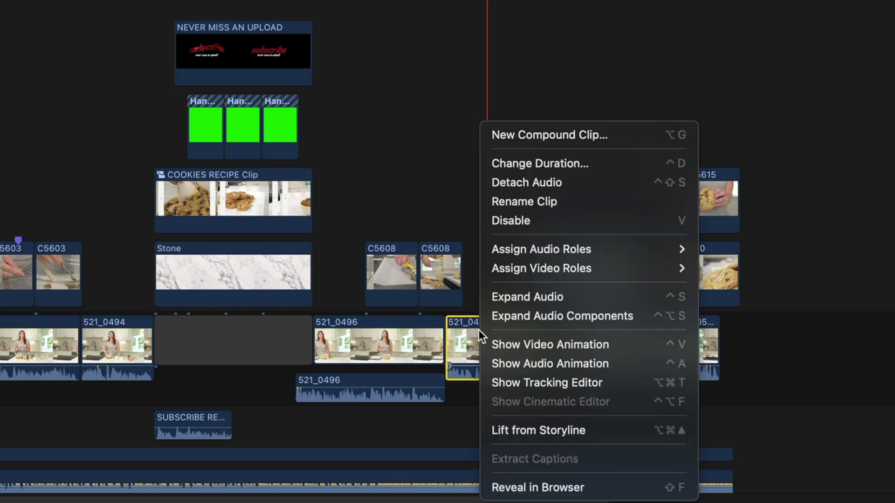
left_click(522, 200)
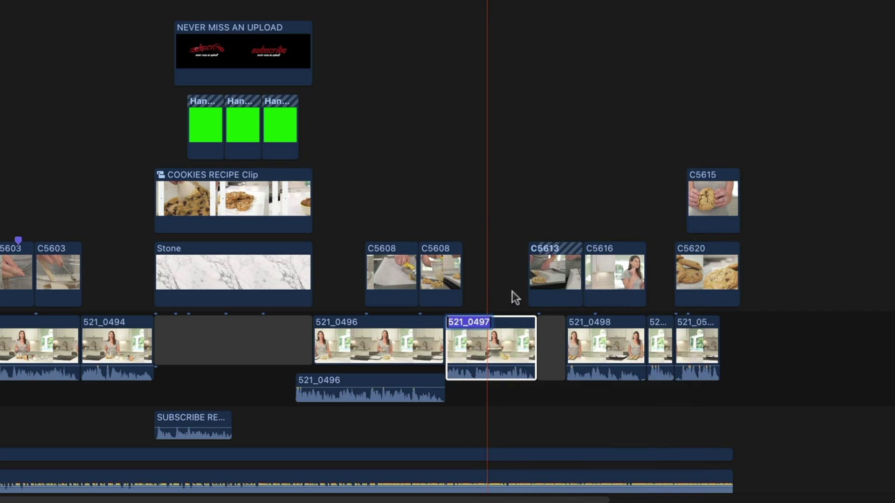
type("Ready to bake")
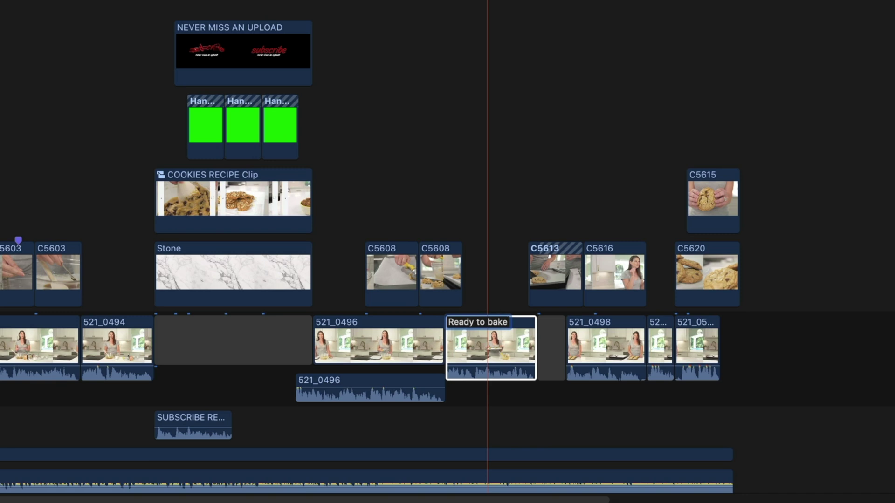
key("Return")
right_click(489, 316)
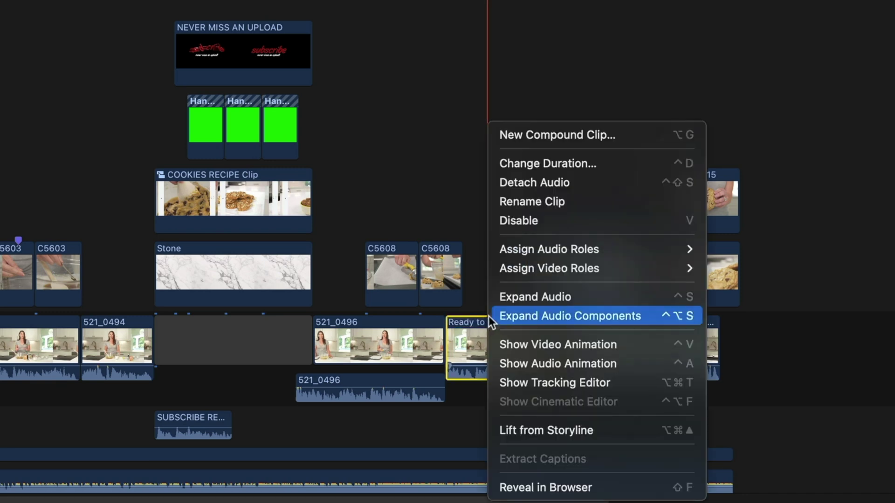
left_click(527, 486)
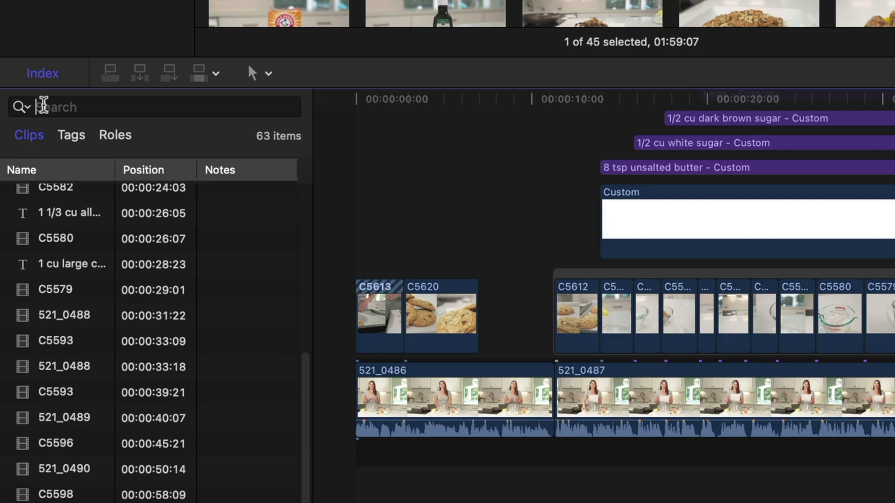
Search the Timeline Index for 'BAKE' to locate the Ready to bake clip
left_click(43, 104)
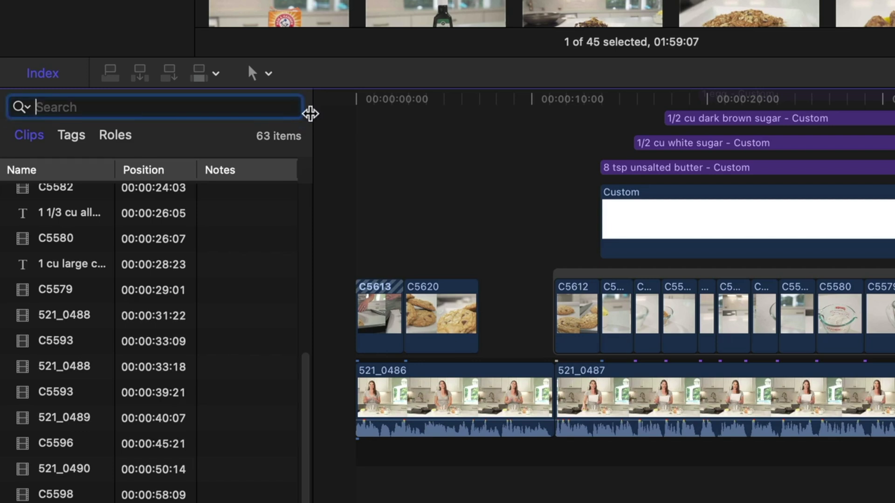
type("BAKE")
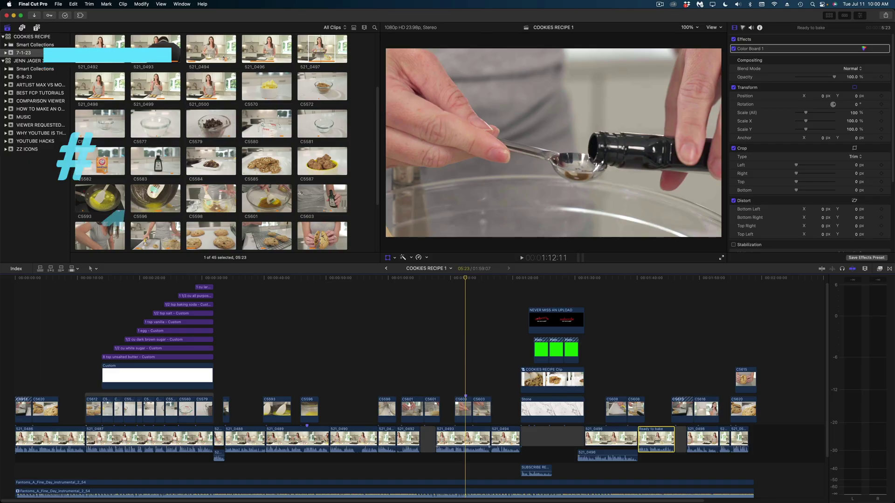
Slip clip 521_0493 with the Trim tool to a +00:12.00 content offset, keeping its duration
key("t")
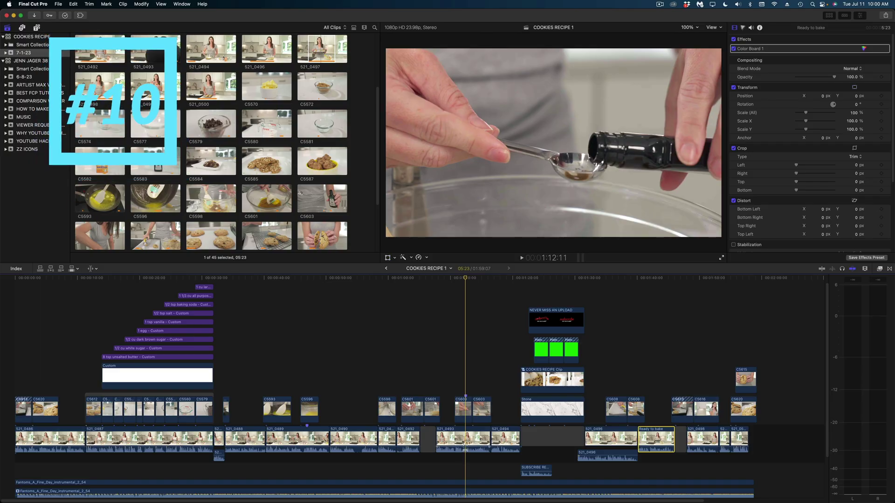
left_click(465, 442)
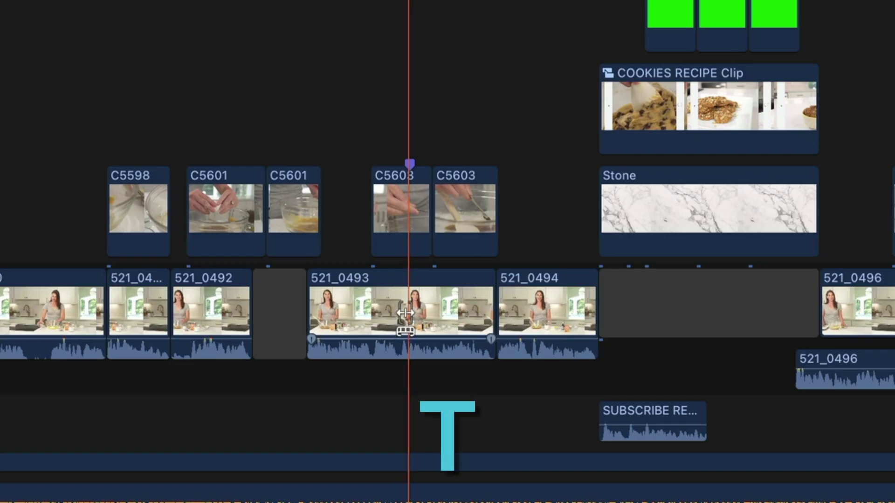
mouse_move(405, 313)
left_mouse_down()
mouse_move(354, 309)
mouse_move(403, 309)
left_mouse_up()
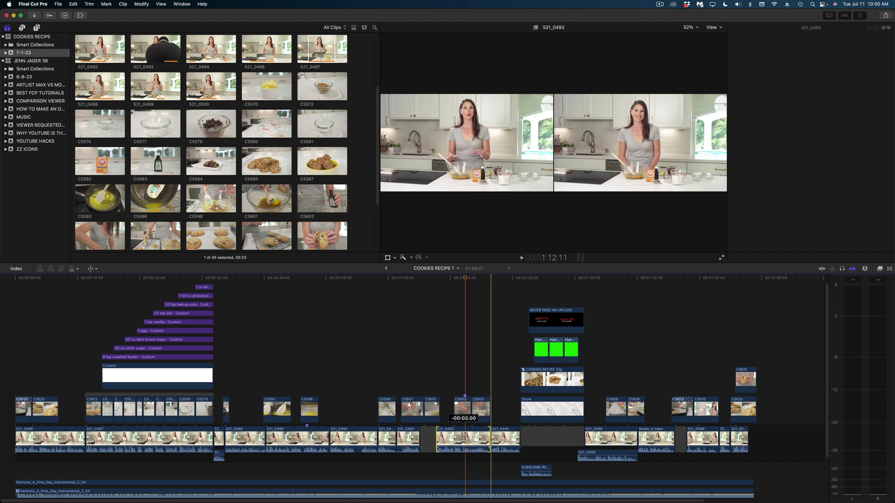
mouse_move(463, 437)
left_mouse_down()
mouse_move(485, 437)
mouse_move(471, 437)
left_mouse_up()
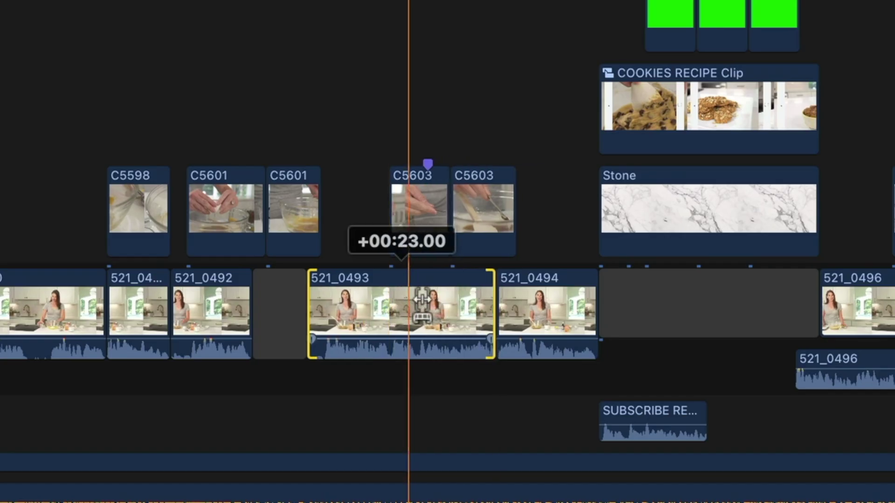
left_click_drag(422, 308, 419, 307)
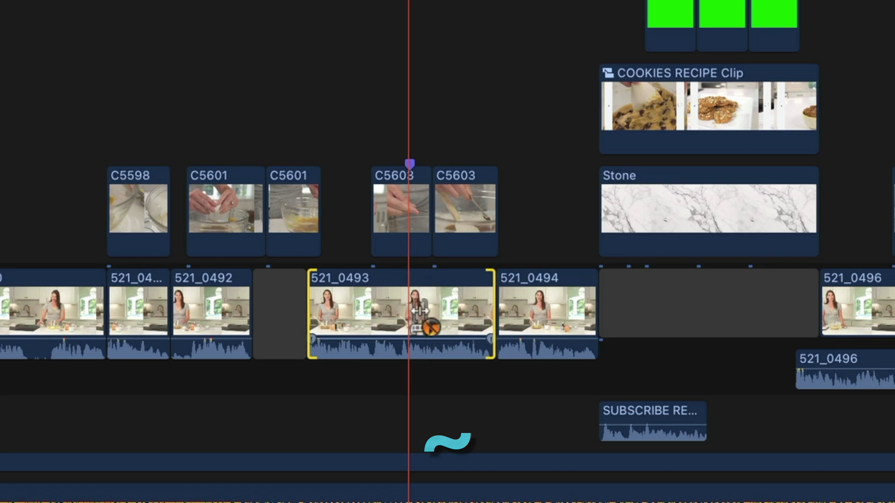
mouse_move(428, 302)
left_mouse_down()
mouse_move(380, 307)
mouse_move(485, 312)
mouse_move(441, 311)
left_mouse_up()
left_click(297, 439)
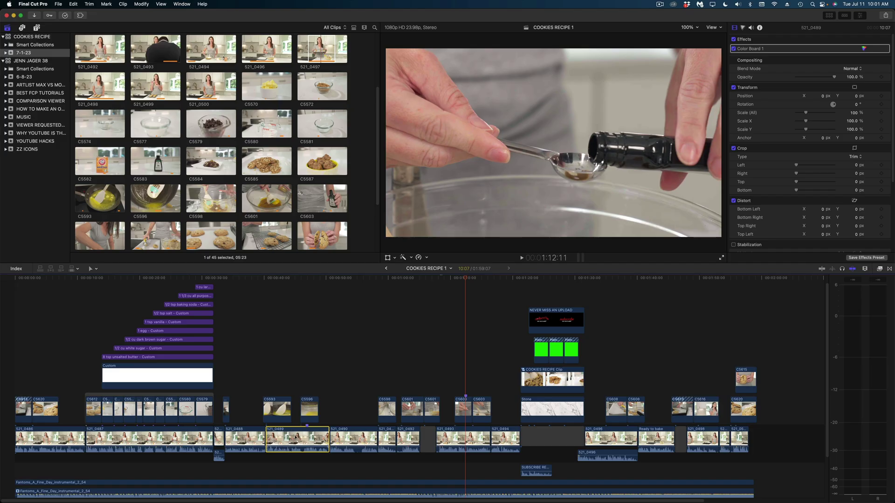
left_click_drag(290, 442, 325, 340)
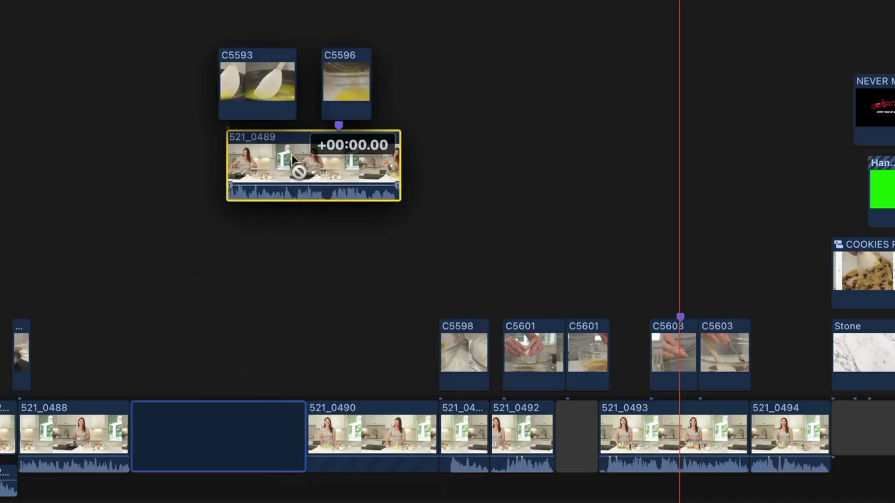
left_click_drag(292, 160, 225, 438)
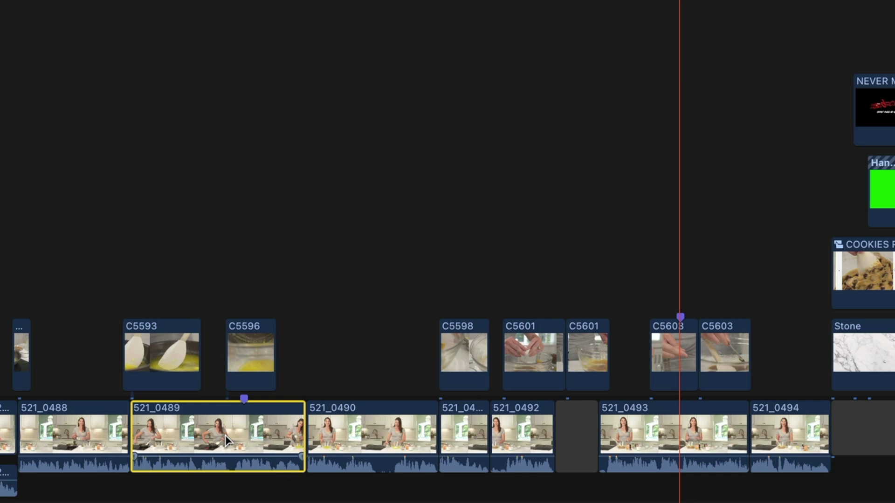